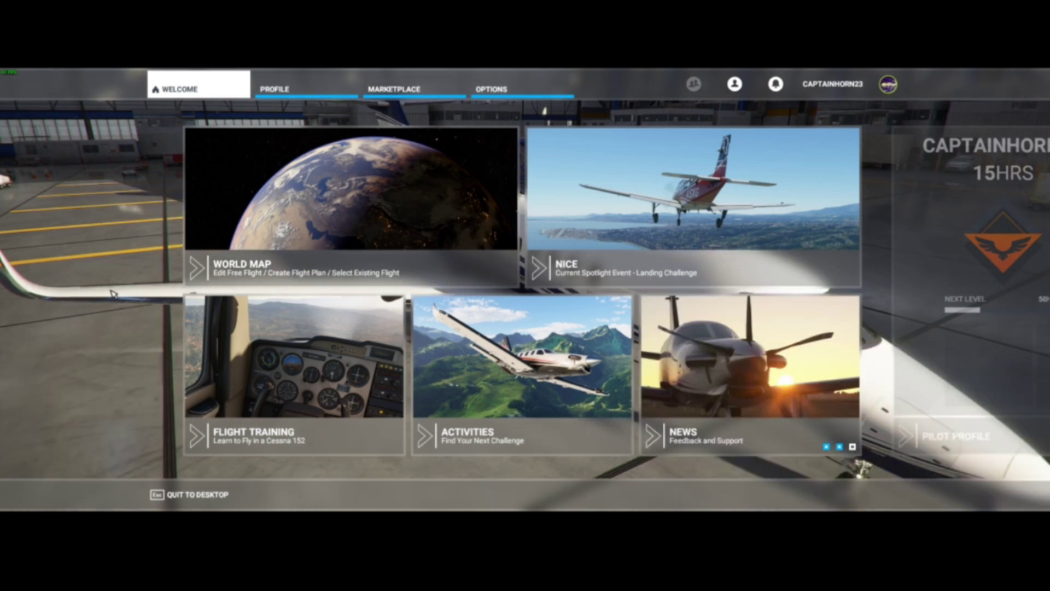
# - Open the manual cache map from the data section of the general options
pyautogui.click(514, 91)
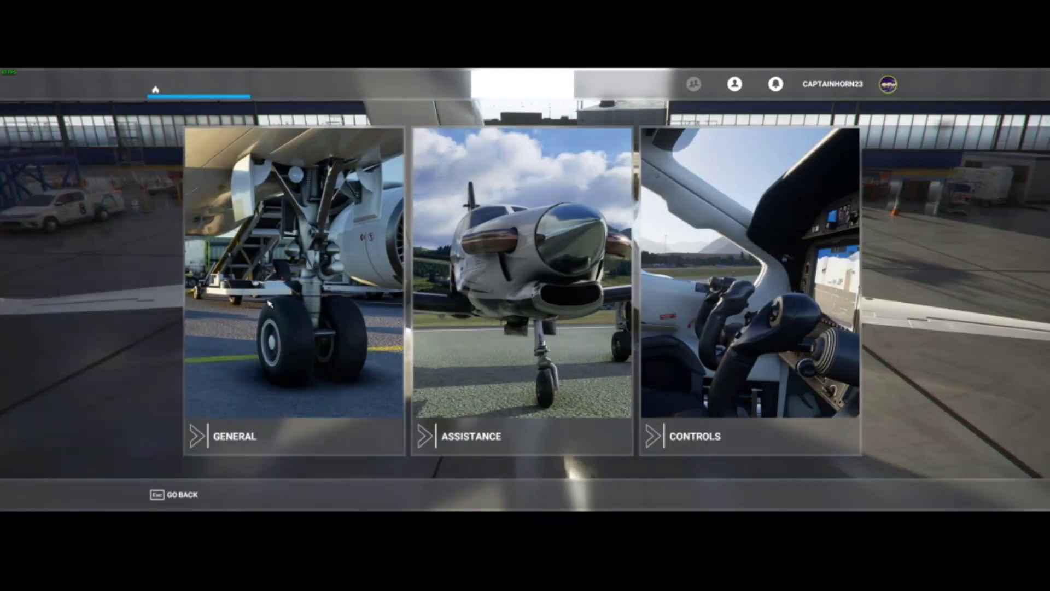
pyautogui.click(269, 300)
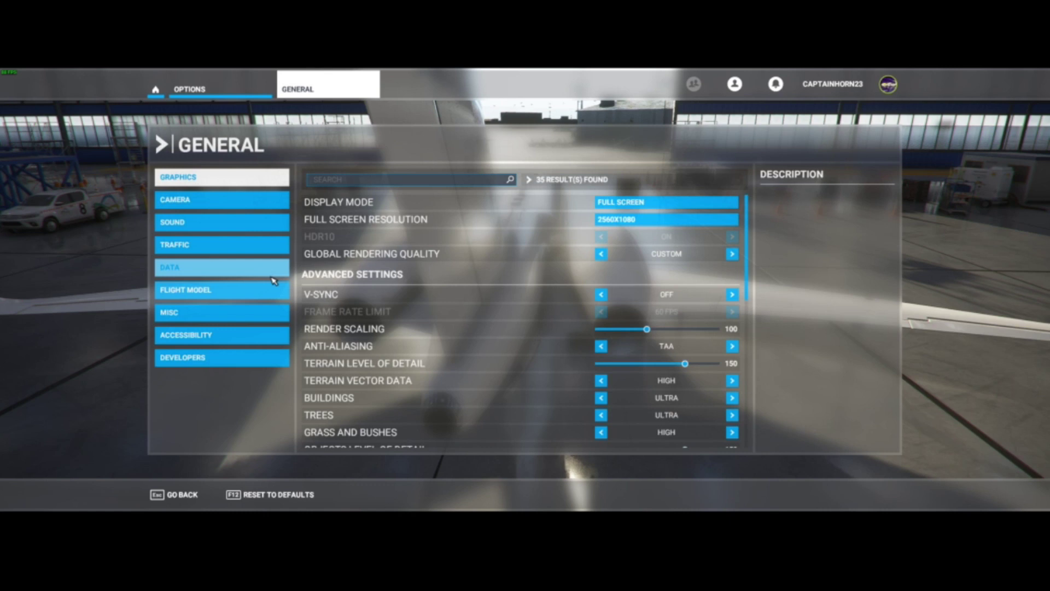
pyautogui.click(208, 274)
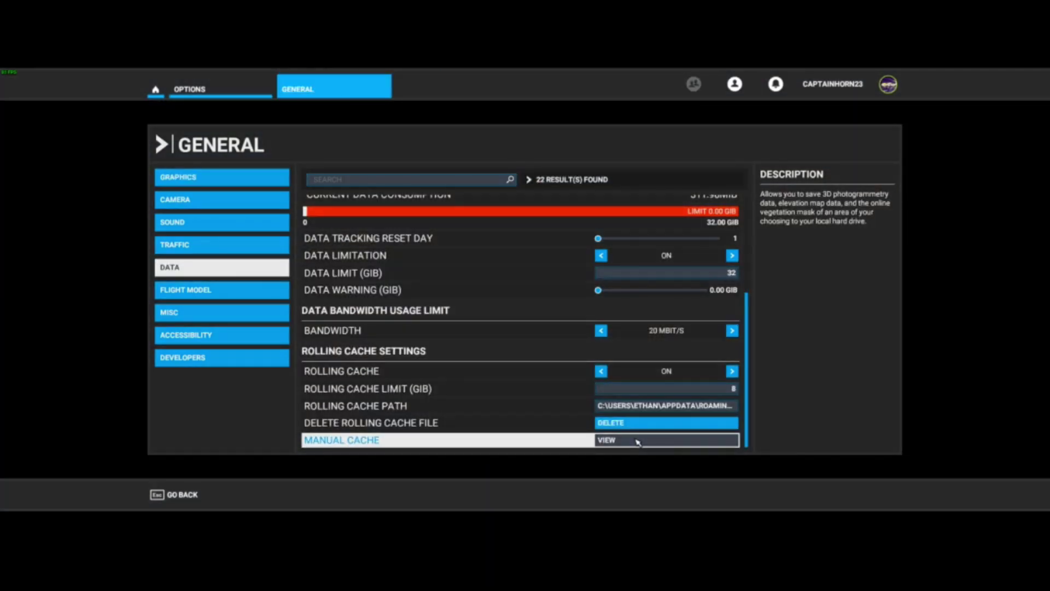
pyautogui.click(605, 438)
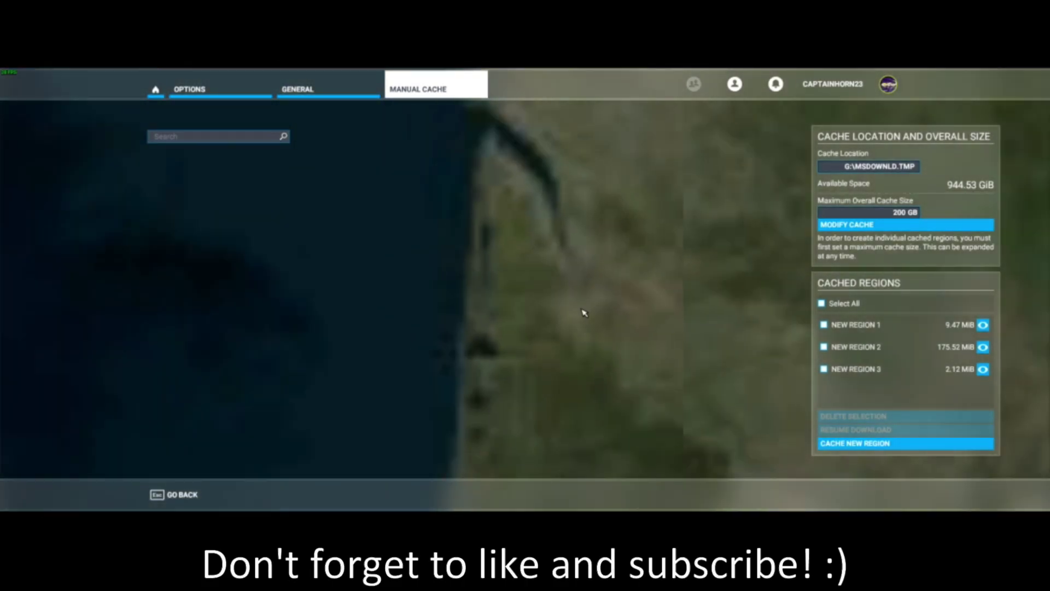
# - Examine the world map and the existing cached regions in the southeastern United States
pyautogui.scroll(-5, 581, 311)
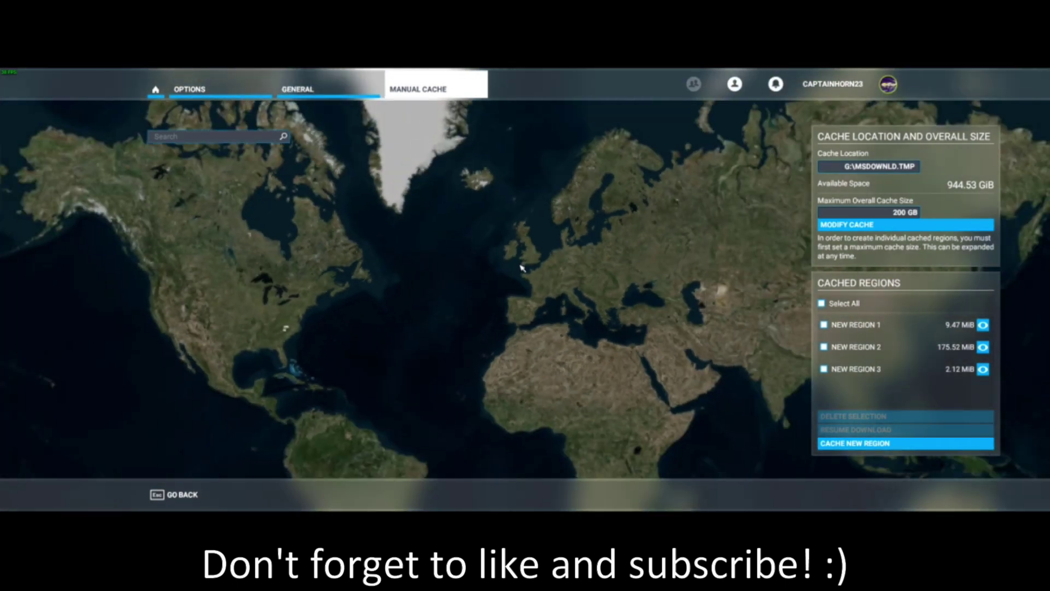
pyautogui.moveTo(386, 326); pyautogui.dragTo(596, 260)
pyautogui.moveTo(392, 267); pyautogui.dragTo(776, 317)
pyautogui.moveTo(595, 368); pyautogui.dragTo(359, 305)
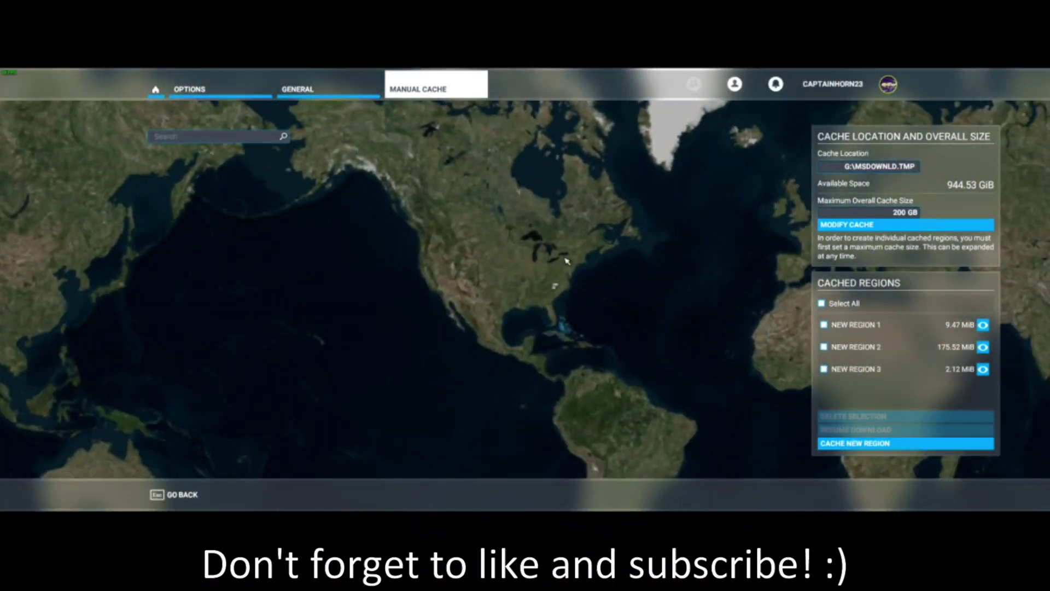
pyautogui.moveTo(586, 328); pyautogui.dragTo(550, 385)
pyautogui.moveTo(558, 465); pyautogui.dragTo(541, 156)
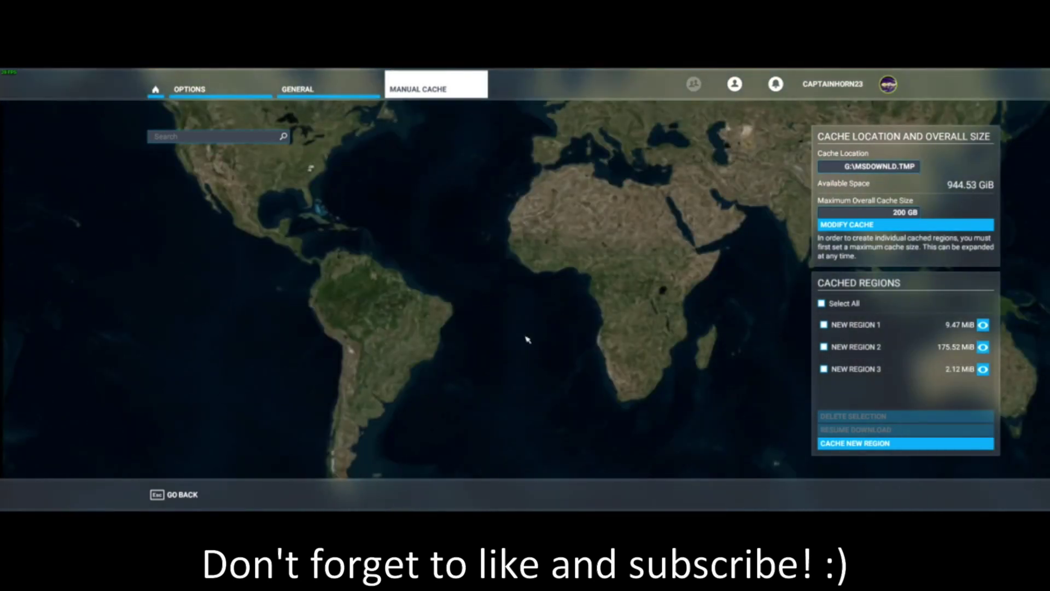
pyautogui.moveTo(507, 227); pyautogui.dragTo(575, 268)
pyautogui.moveTo(459, 190); pyautogui.dragTo(758, 342)
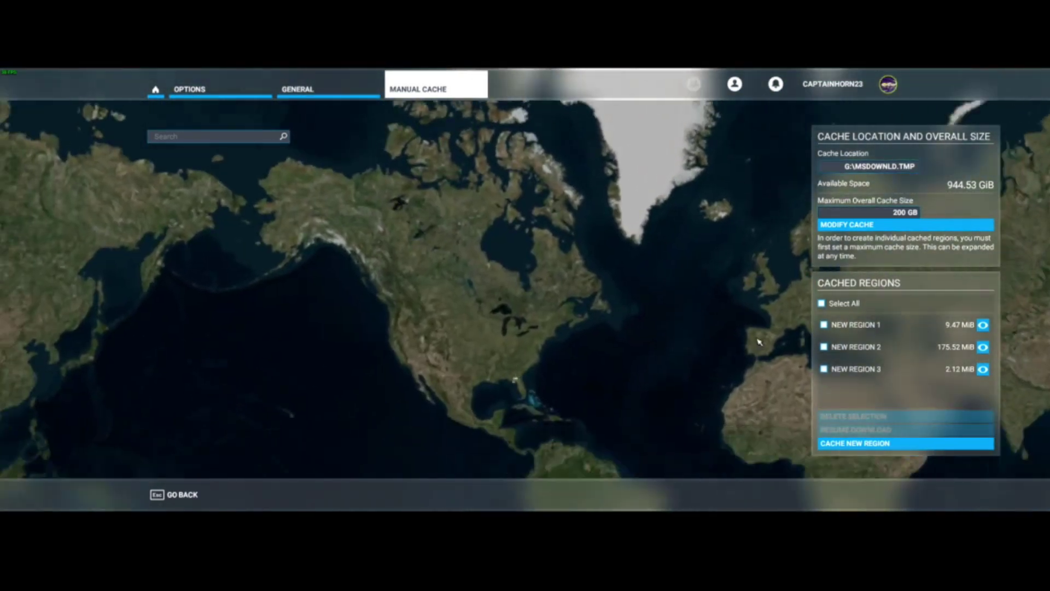
pyautogui.moveTo(639, 324); pyautogui.dragTo(647, 339)
pyautogui.scroll(10, 552, 369)
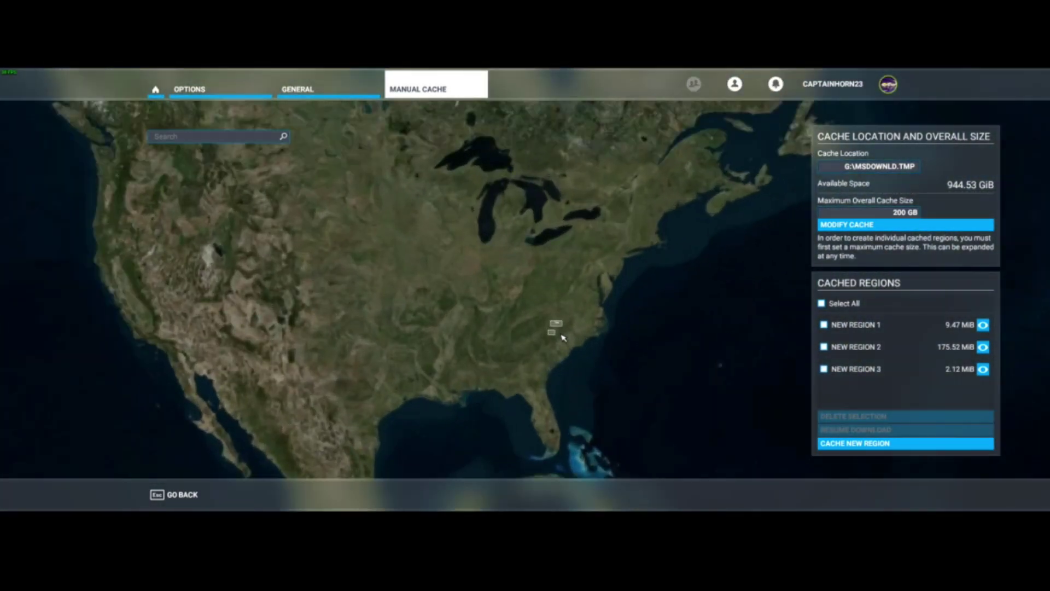
pyautogui.scroll(4, 557, 325)
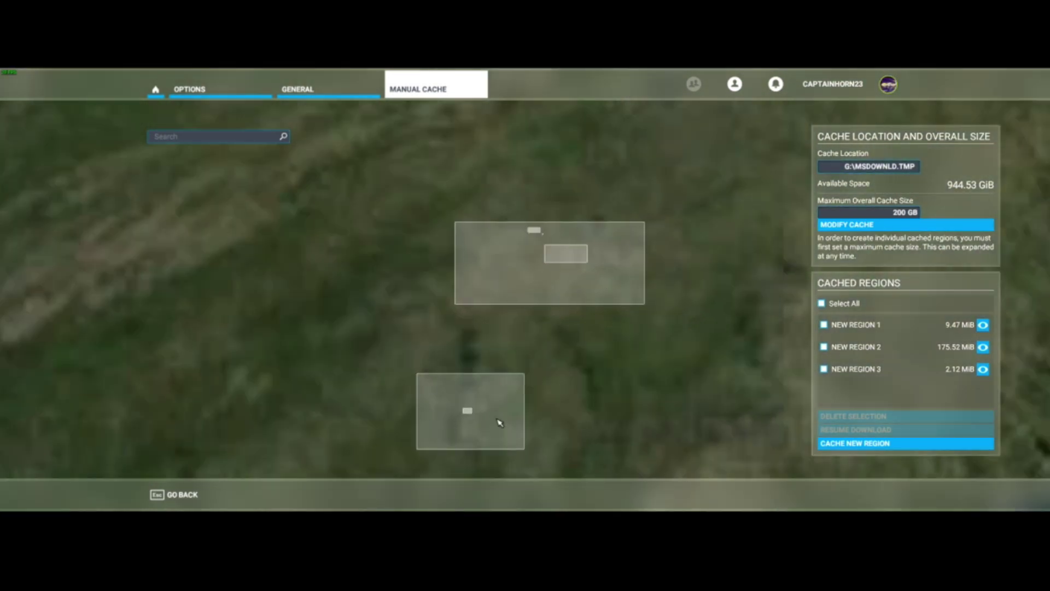
pyautogui.scroll(-5, 549, 345)
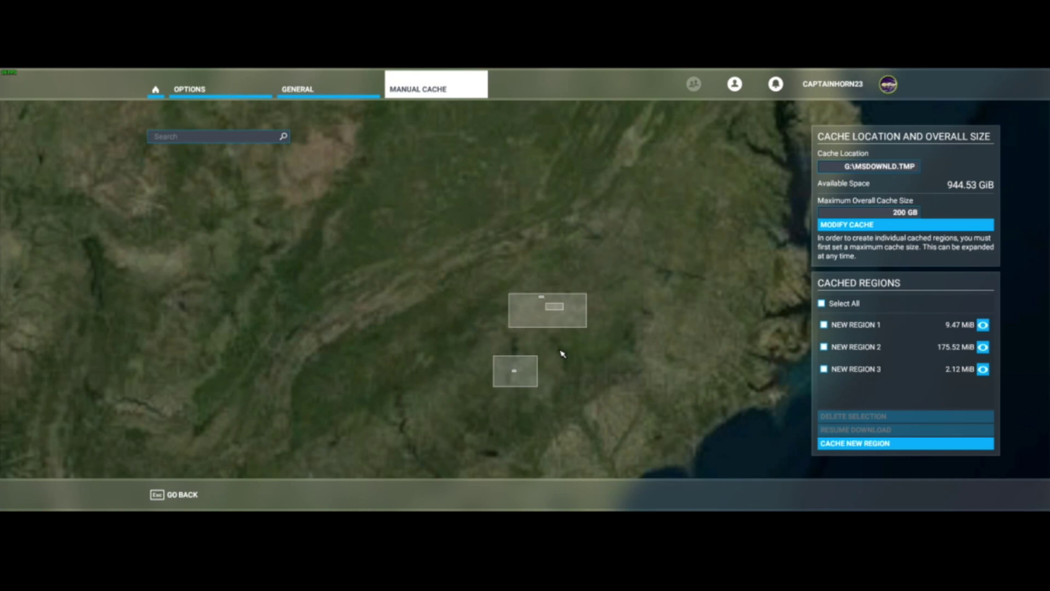
pyautogui.scroll(-3, 647, 308)
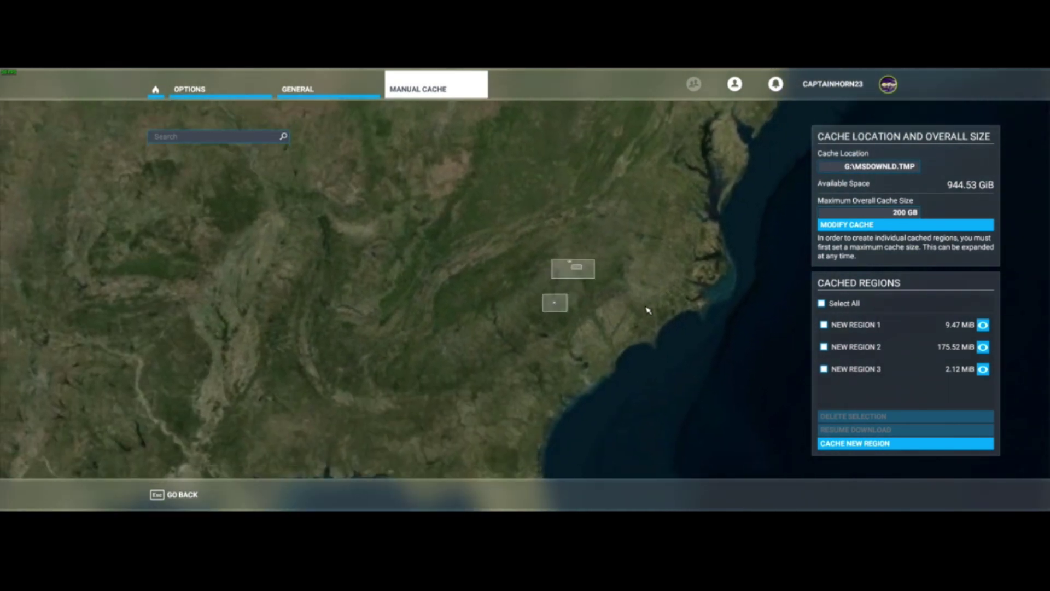
pyautogui.moveTo(650, 291); pyautogui.dragTo(612, 297)
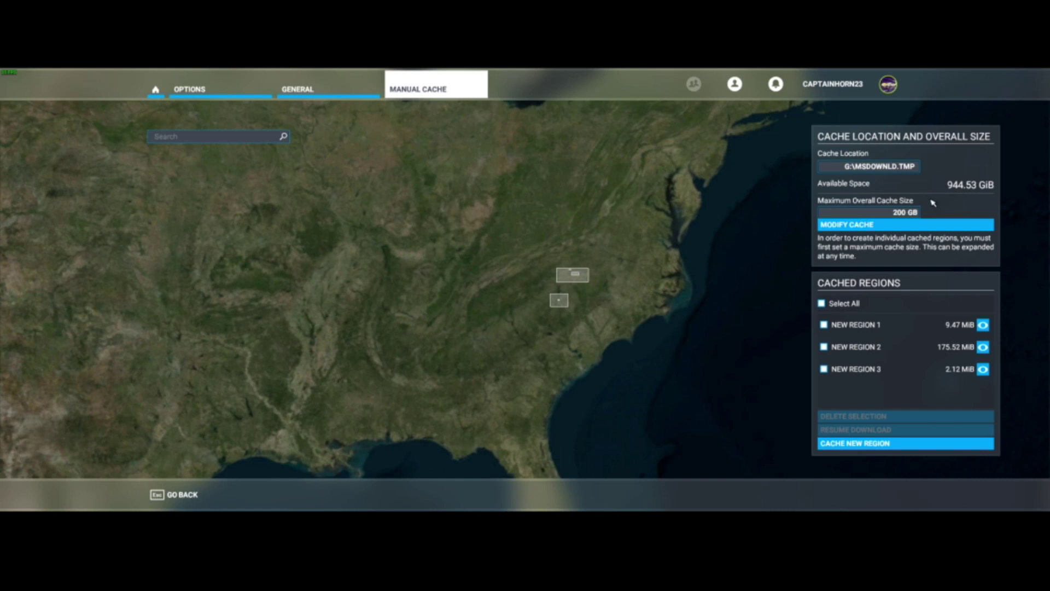
# - Bring up the folder selection for the cache location and dismiss it without choosing another folder
pyautogui.click(897, 169)
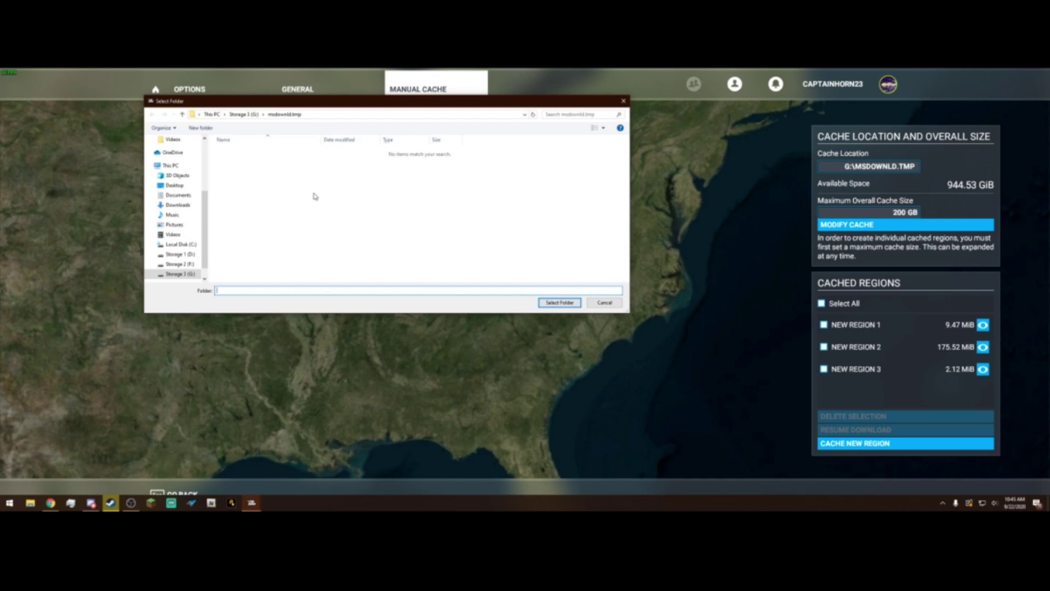
pyautogui.click(624, 101)
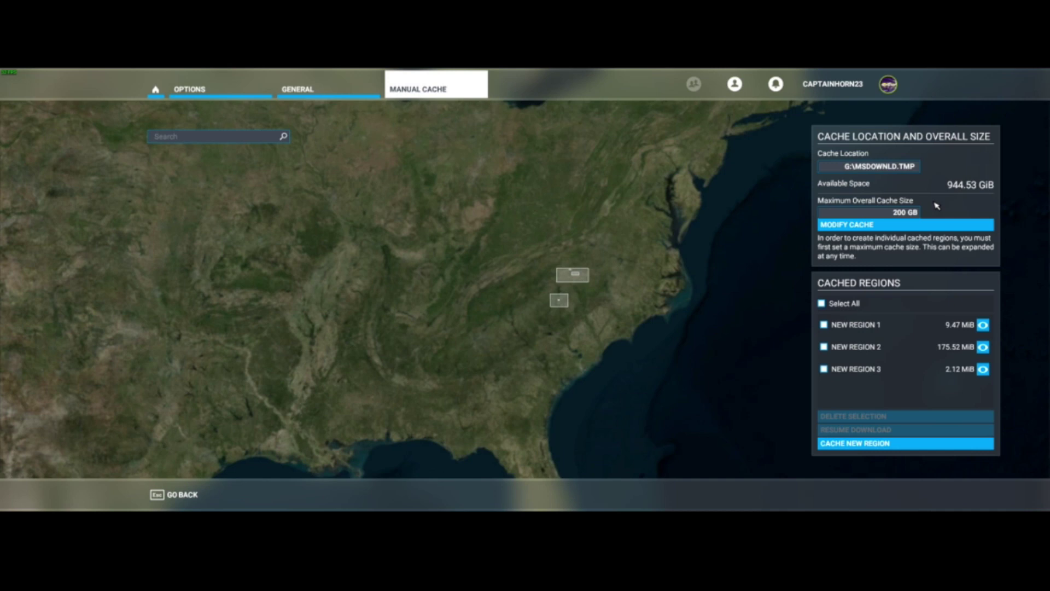
# - Start a new cached region with the map centred on Florida
pyautogui.moveTo(710, 315); pyautogui.dragTo(777, 271)
pyautogui.moveTo(619, 306); pyautogui.dragTo(589, 343)
pyautogui.moveTo(681, 329); pyautogui.dragTo(707, 336)
pyautogui.moveTo(602, 331); pyautogui.dragTo(468, 300)
pyautogui.scroll(4, 534, 365)
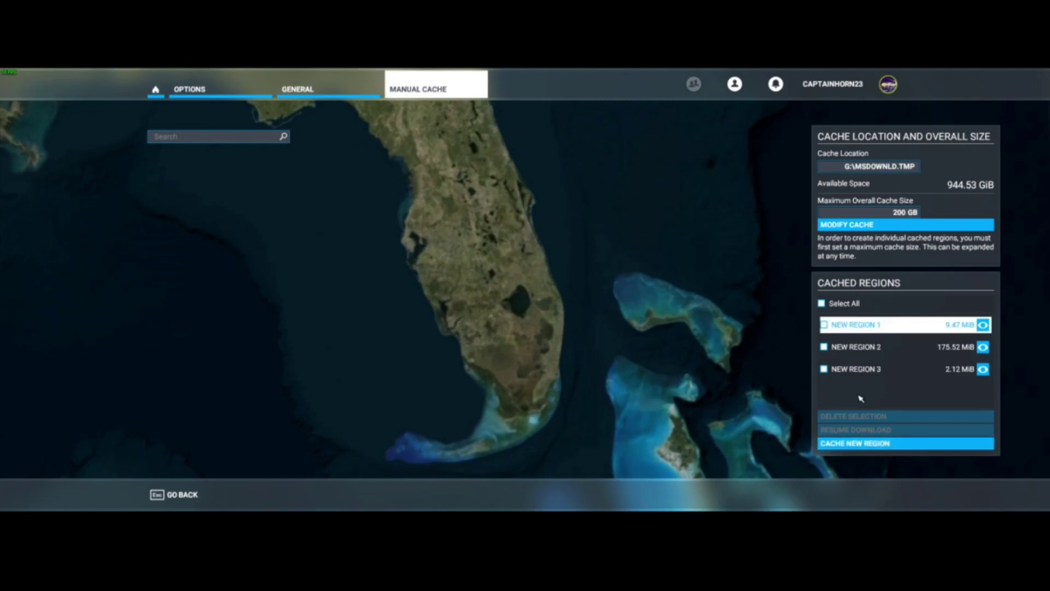
pyautogui.click(870, 445)
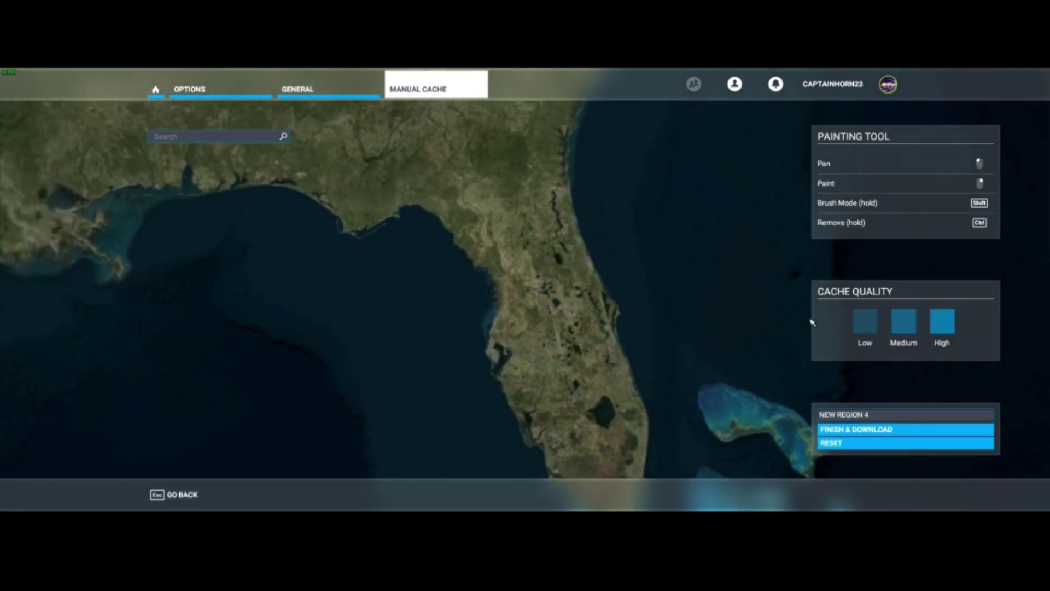
# - Paint a low-quality cache rectangle over the urban area on Florida's southeastern coast
pyautogui.moveTo(608, 285); pyautogui.dragTo(555, 144)
pyautogui.moveTo(552, 239); pyautogui.dragTo(497, 151)
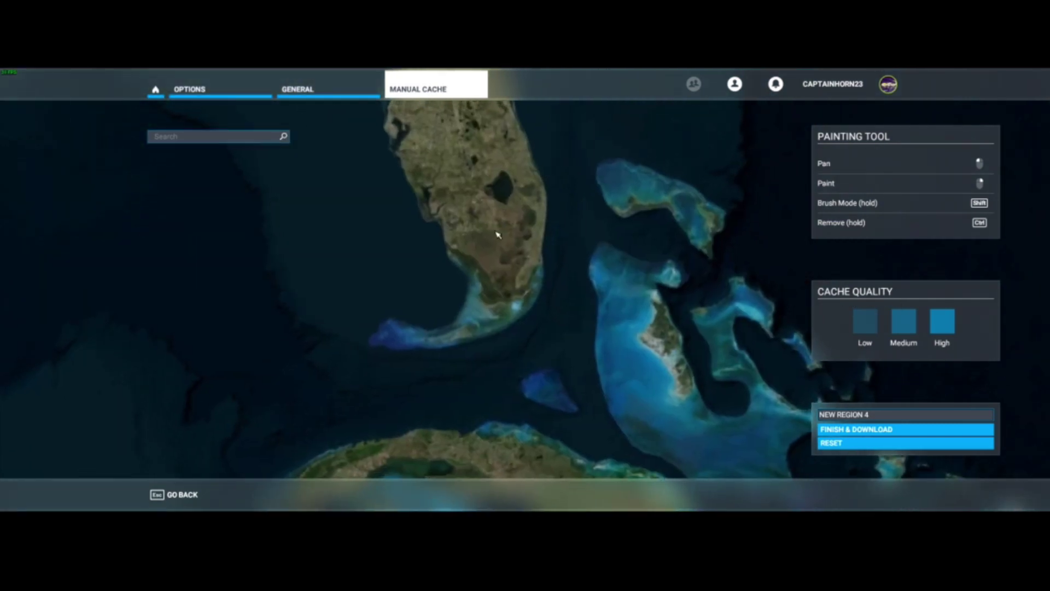
pyautogui.scroll(3, 534, 309)
pyautogui.scroll(4, 534, 309)
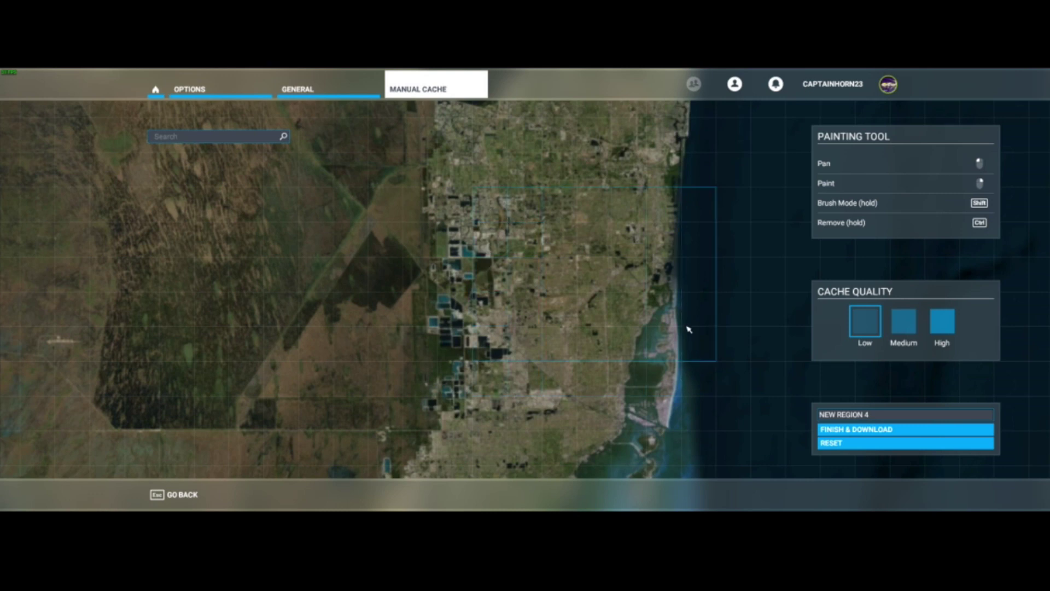
pyautogui.moveTo(610, 222)
pyautogui.mouseDown()
pyautogui.moveTo(651, 379)
pyautogui.moveTo(678, 413)
pyautogui.mouseUp()
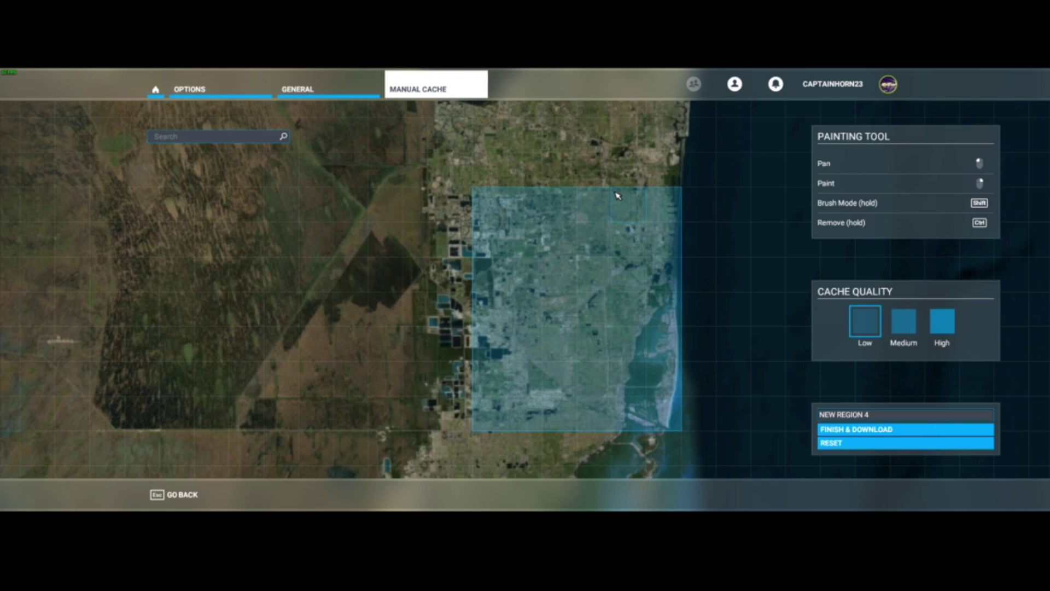
# - Remove the painted low-quality area from the new region
pyautogui.moveTo(528, 215); pyautogui.dragTo(513, 211)
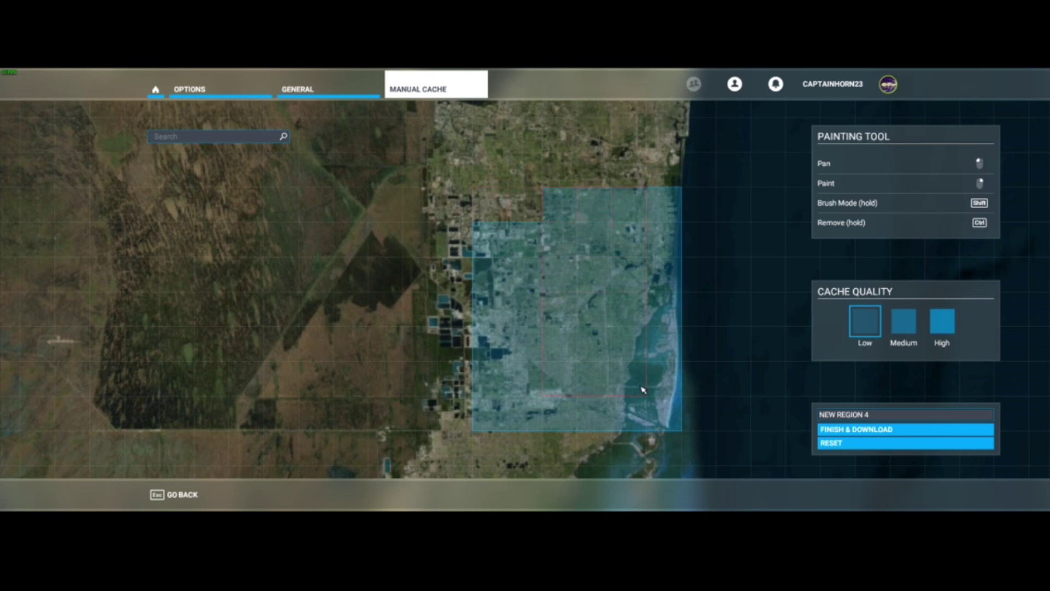
pyautogui.keyDown('ctrl'); pyautogui.click(667, 412); pyautogui.keyUp('ctrl')
pyautogui.keyDown('ctrl'); pyautogui.click(530, 426); pyautogui.keyUp('ctrl')
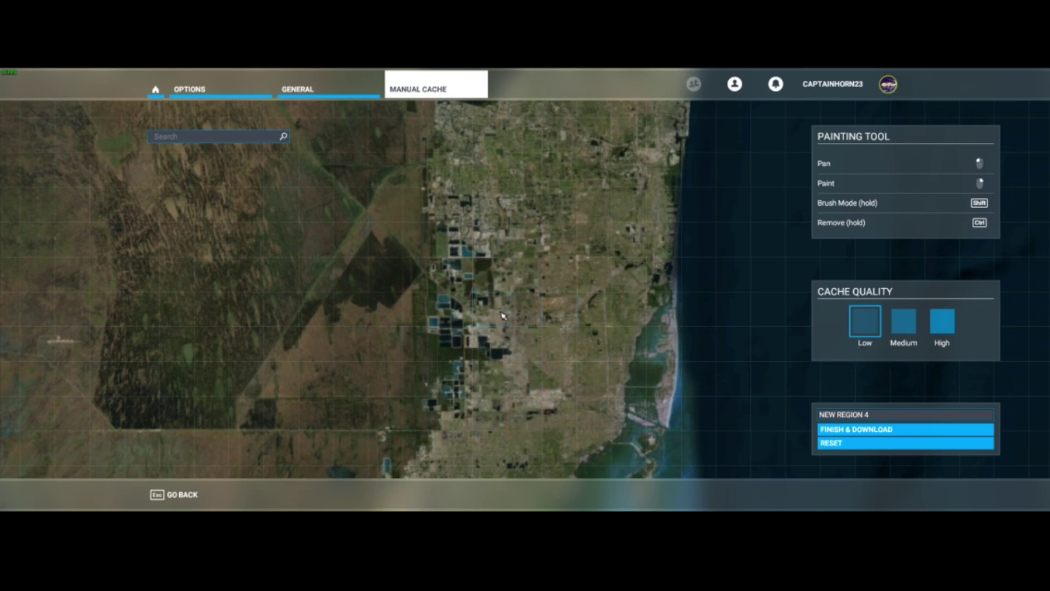
# - Paint a medium-quality cache rectangle over the inland part of the southeastern Florida urban area
pyautogui.scroll(2, 510, 315)
pyautogui.scroll(2, 512, 313)
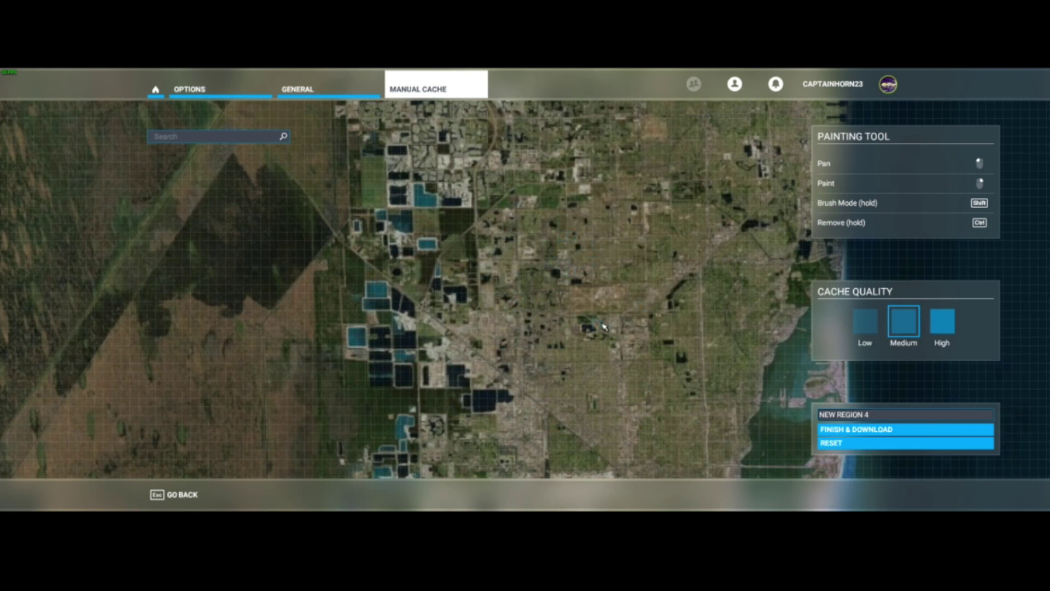
pyautogui.moveTo(493, 181); pyautogui.dragTo(583, 330)
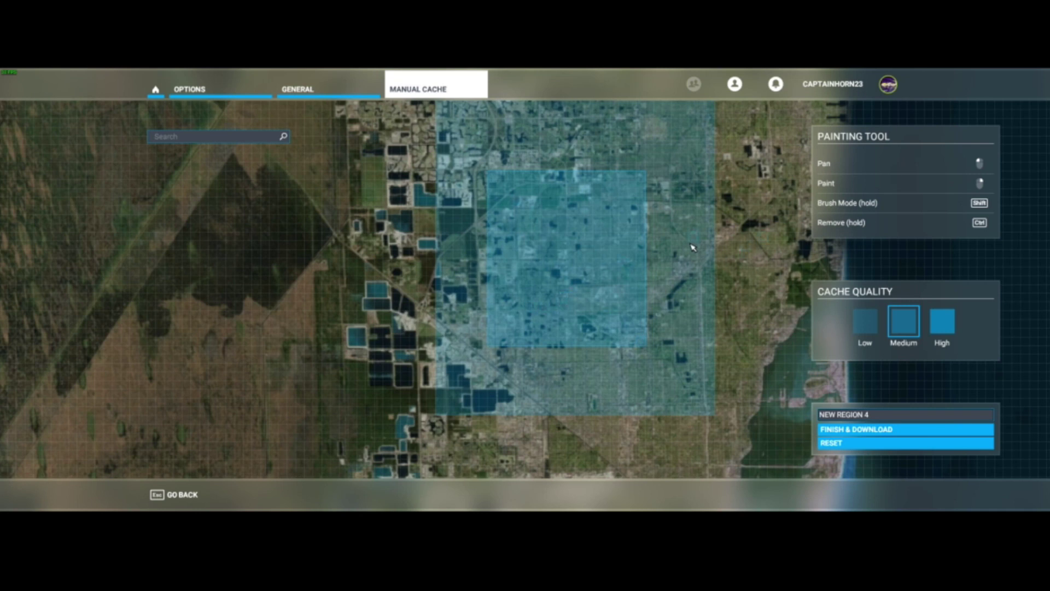
# - Erase the medium-quality rectangle and its surrounding low-quality area from the new region
pyautogui.scroll(-2, 694, 246)
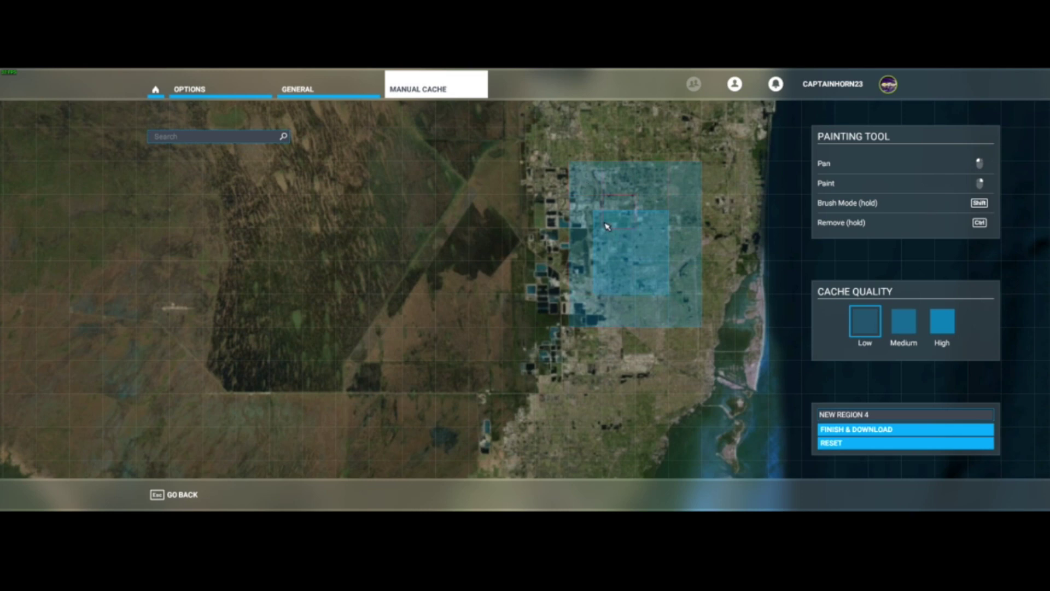
pyautogui.scroll(2, 634, 270)
pyautogui.scroll(3, 634, 267)
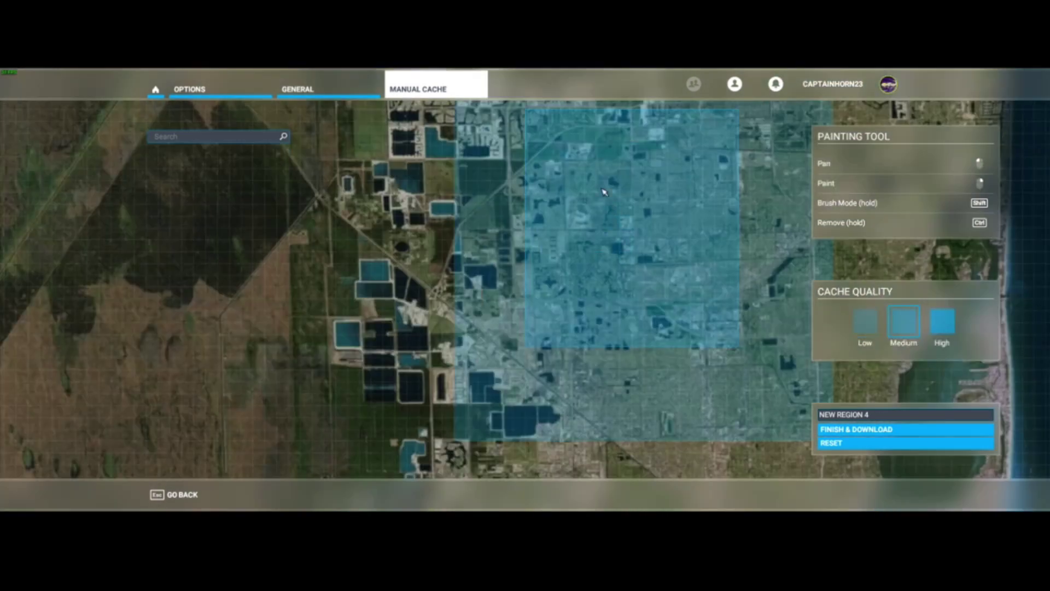
pyautogui.scroll(1, 603, 192)
pyautogui.scroll(-2, 531, 128)
pyautogui.moveTo(533, 133); pyautogui.dragTo(699, 311)
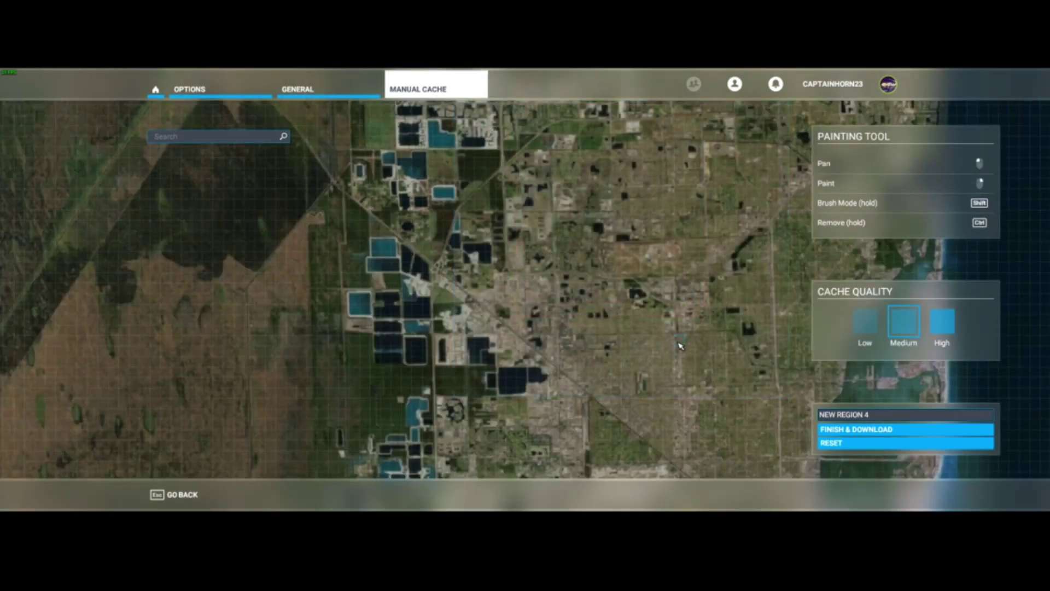
# - Paint a high-quality cache rectangle covering the whole airport in the southeastern Florida urban area
pyautogui.moveTo(680, 346); pyautogui.dragTo(580, 213)
pyautogui.moveTo(543, 249); pyautogui.dragTo(650, 400)
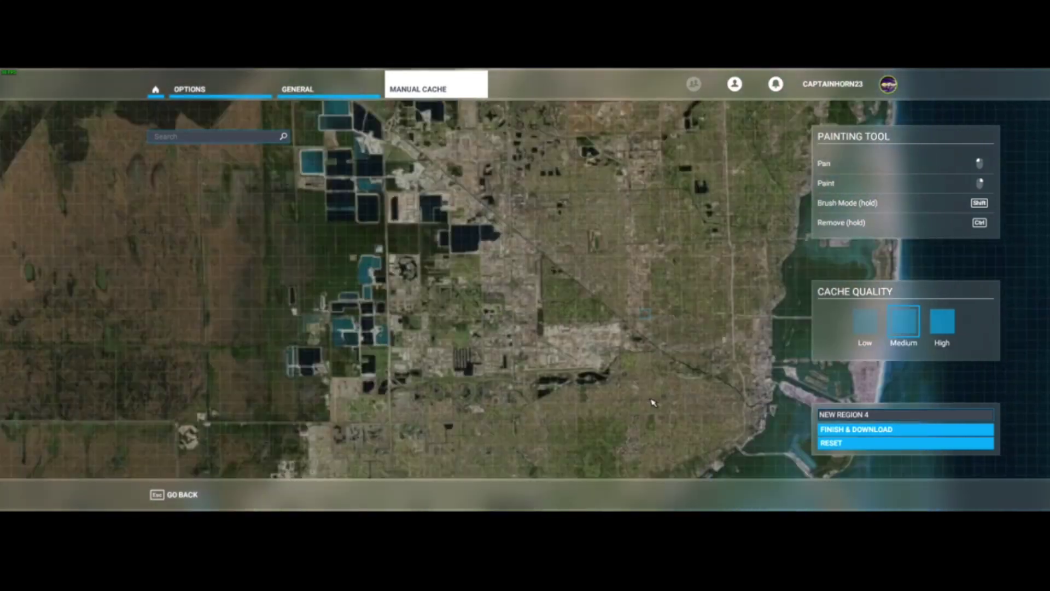
pyautogui.moveTo(591, 172); pyautogui.dragTo(612, 363)
pyautogui.moveTo(613, 327); pyautogui.dragTo(595, 236)
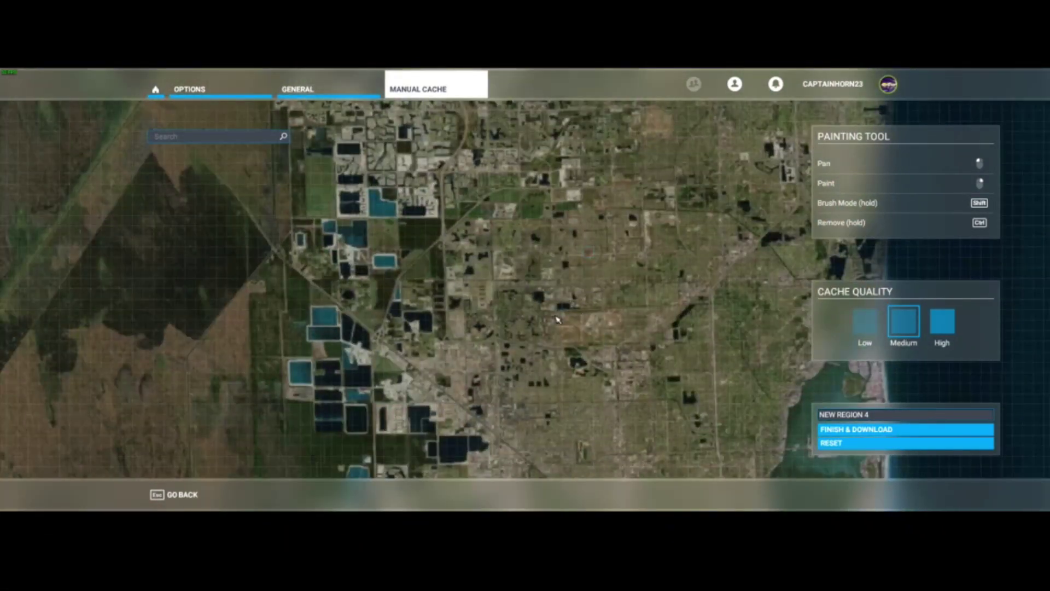
pyautogui.scroll(5, 558, 315)
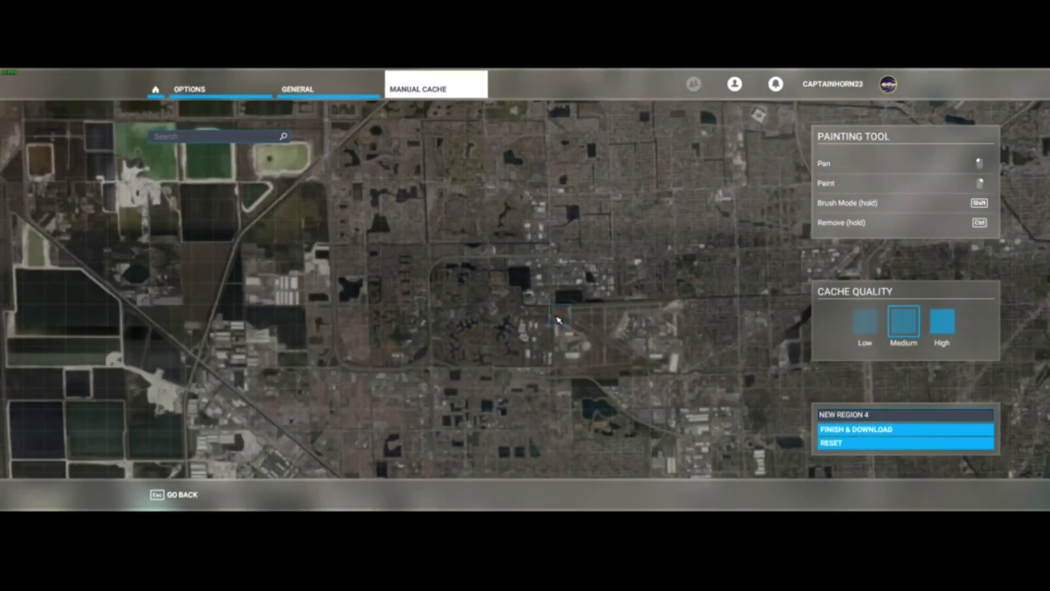
pyautogui.scroll(3, 558, 320)
pyautogui.scroll(4, 558, 321)
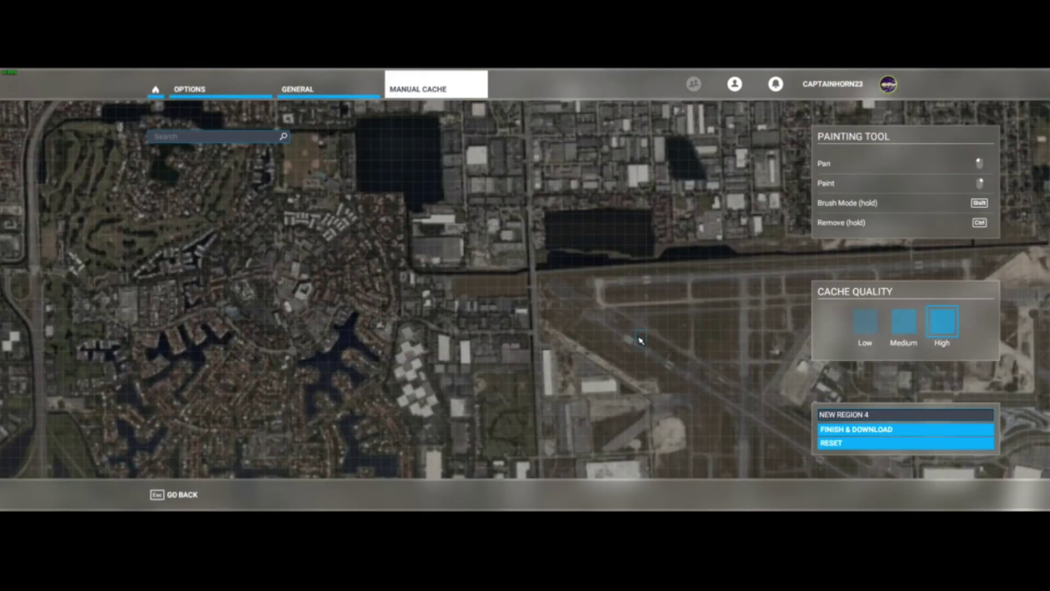
pyautogui.scroll(-3, 640, 343)
pyautogui.scroll(2, 638, 344)
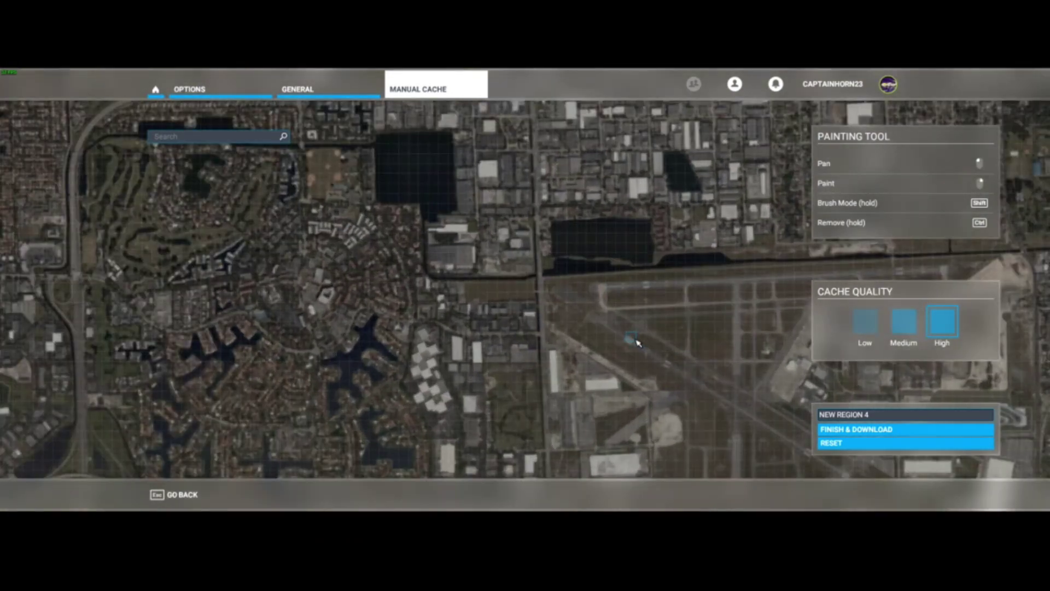
pyautogui.moveTo(541, 269); pyautogui.dragTo(242, 336)
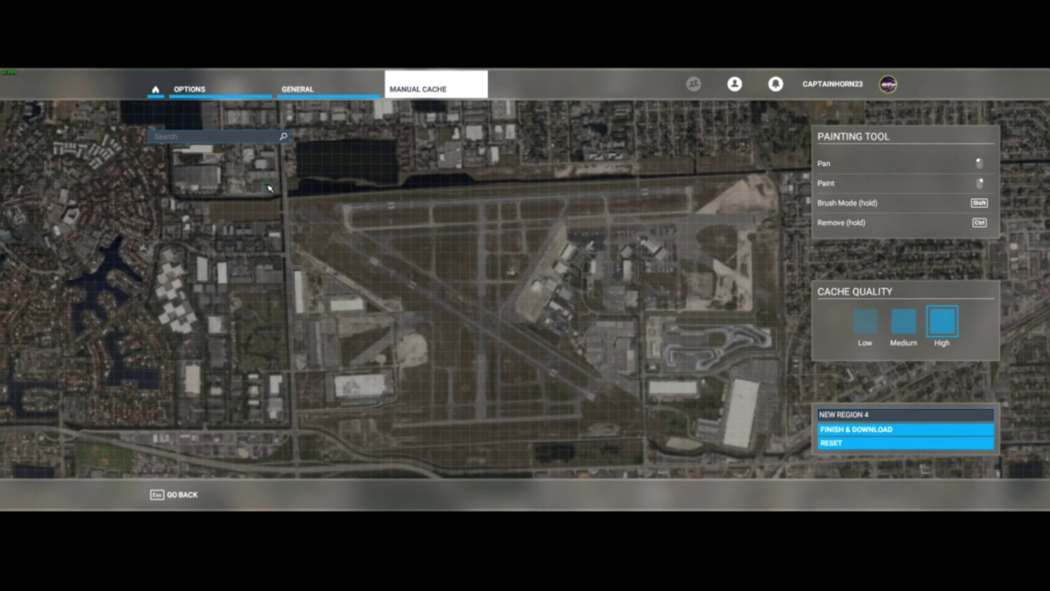
pyautogui.moveTo(273, 189)
pyautogui.mouseDown()
pyautogui.moveTo(265, 170)
pyautogui.moveTo(704, 409)
pyautogui.moveTo(798, 437)
pyautogui.mouseUp()
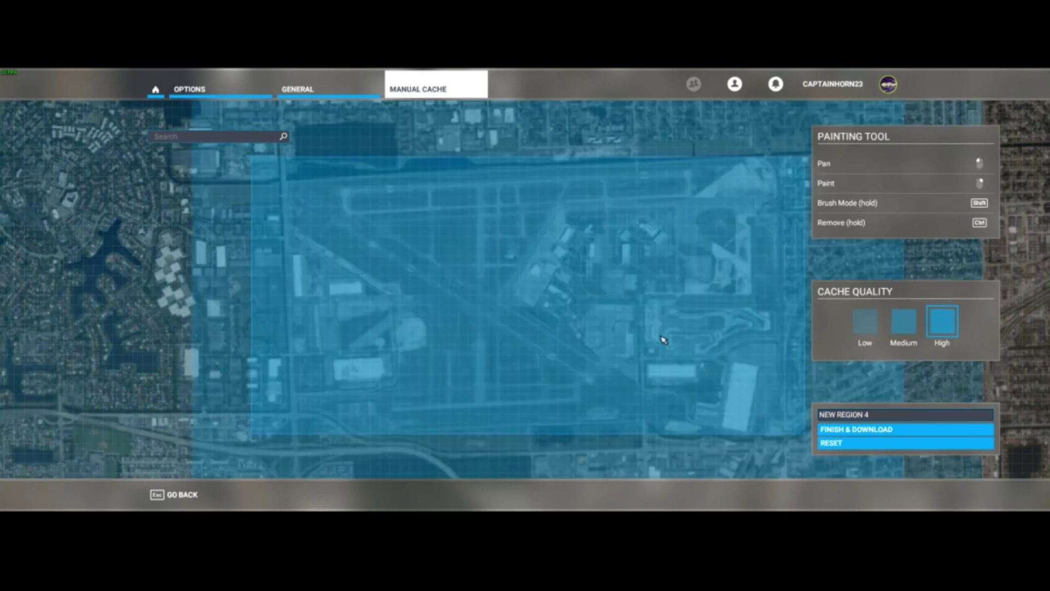
pyautogui.scroll(-3, 664, 342)
pyautogui.scroll(-2, 581, 319)
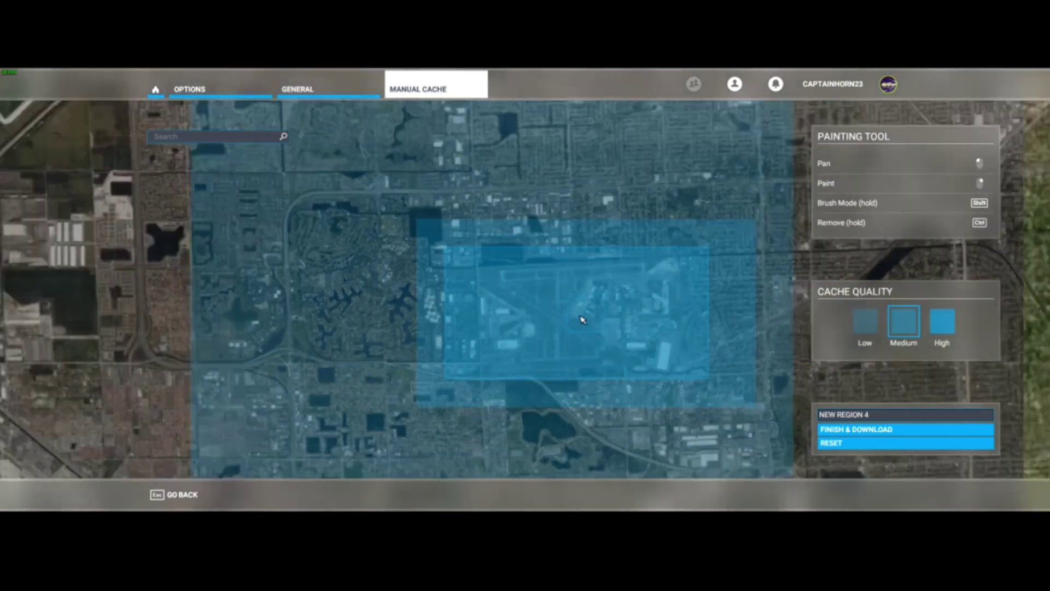
# - Paint a large low-quality cache rectangle over the southeastern Florida urban area surrounding the airport's higher-quality coverage
pyautogui.scroll(-3, 709, 294)
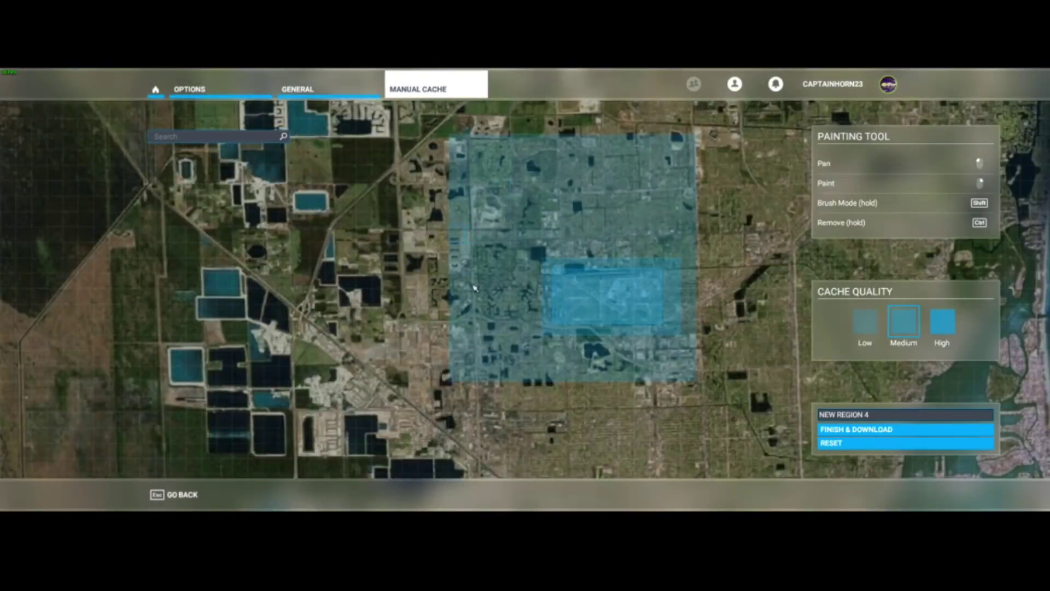
pyautogui.scroll(-3, 665, 320)
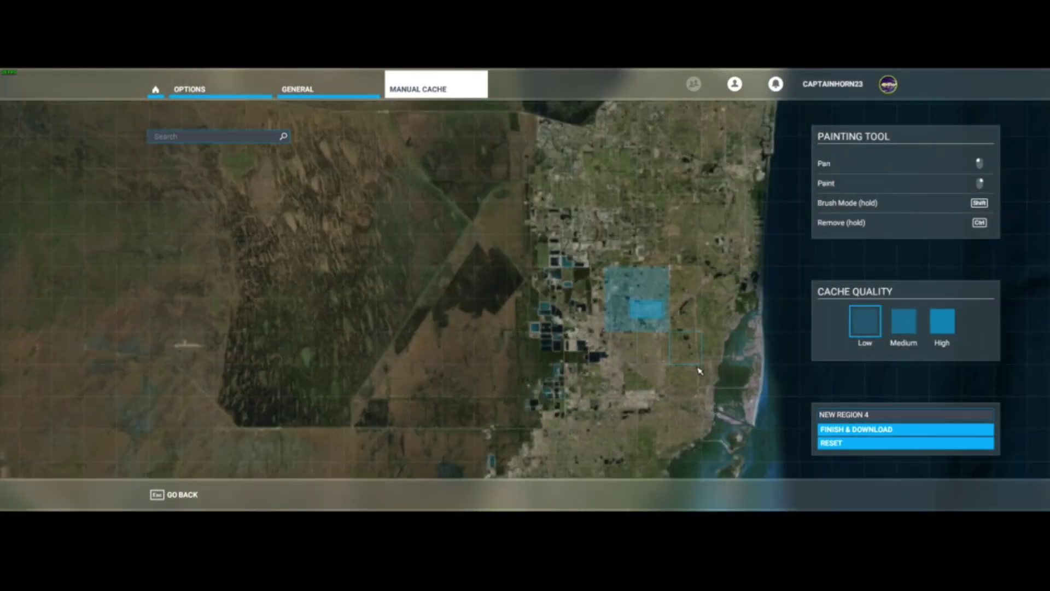
pyautogui.scroll(-2, 698, 369)
pyautogui.click(596, 284)
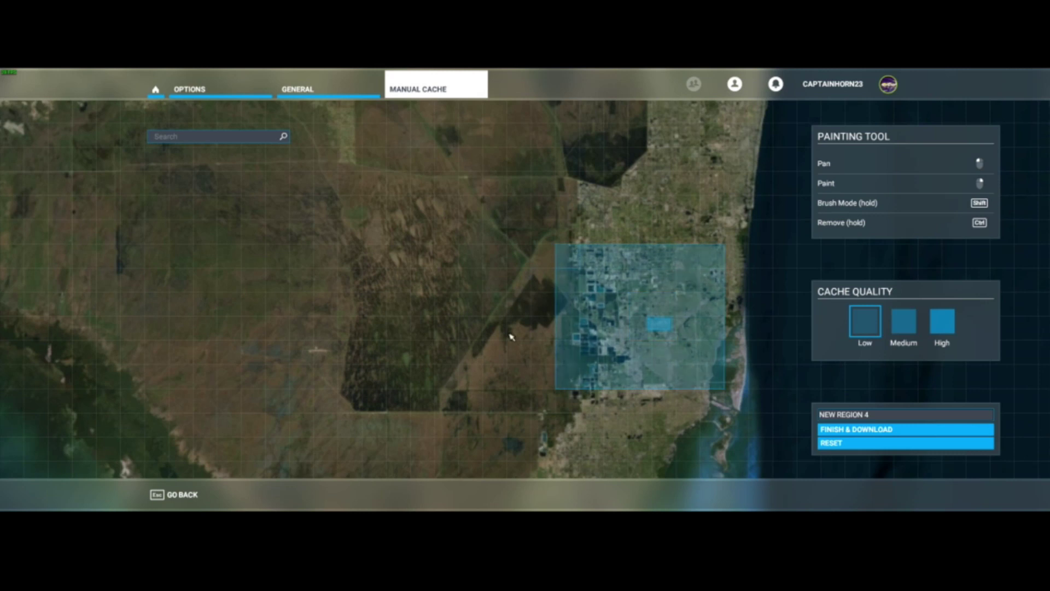
pyautogui.scroll(-2, 518, 253)
pyautogui.scroll(4, 600, 298)
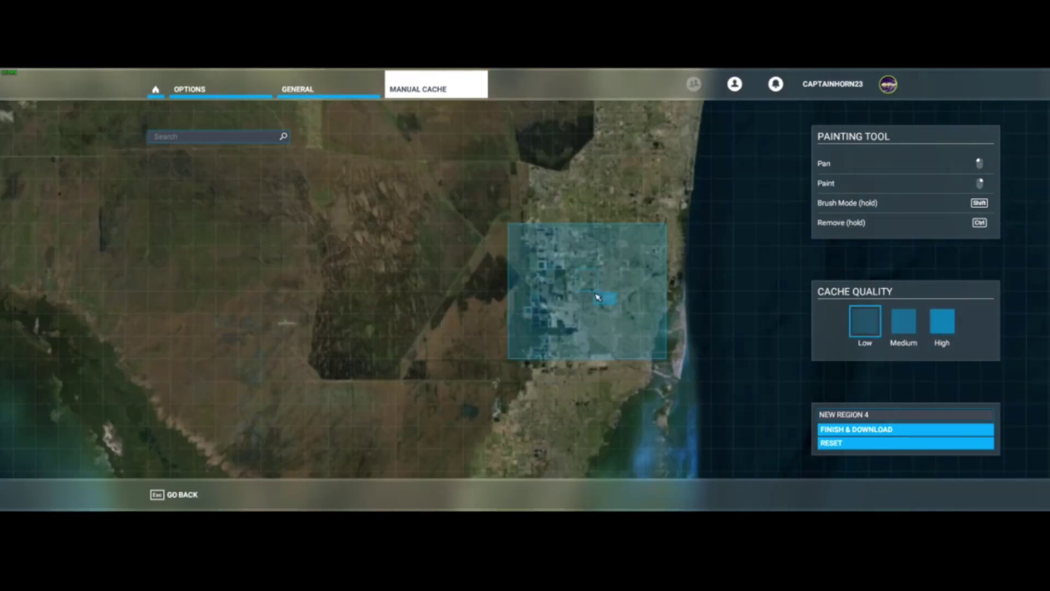
# - Rename the new cache region as Miami and start its download
pyautogui.click(874, 414)
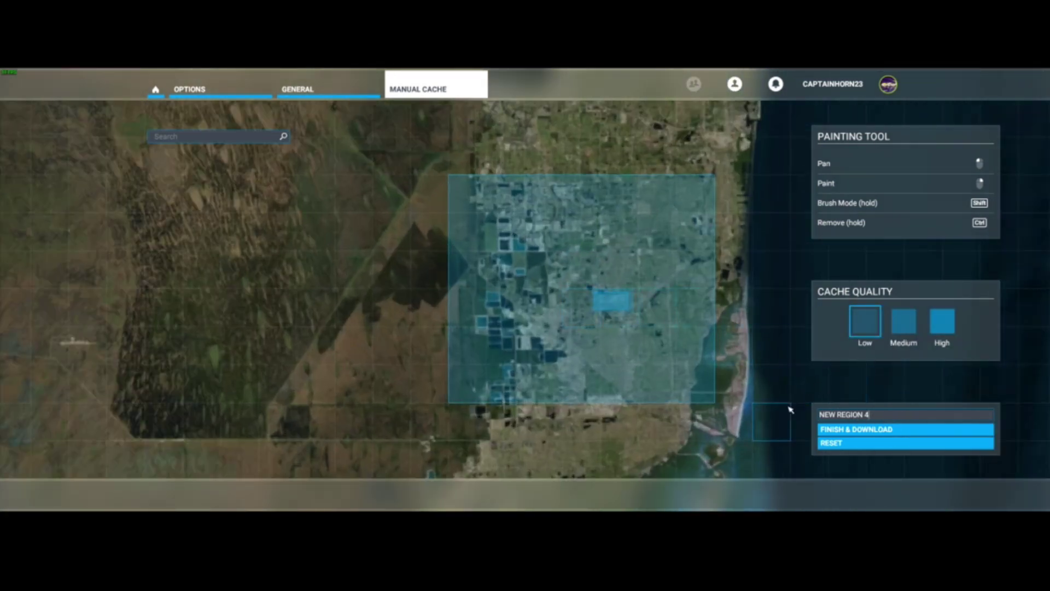
pyautogui.press('BackSpace')
pyautogui.press('BackSpace')
pyautogui.press('BackSpace')
pyautogui.press('BackSpace')
pyautogui.press('BackSpace')
pyautogui.press('BackSpace')
pyautogui.press('BackSpace')
pyautogui.press('BackSpace')
pyautogui.press('BackSpace')
pyautogui.press('BackSpace')
pyautogui.press('BackSpace')
pyautogui.press('BackSpace')
pyautogui.write('Miami')
pyautogui.click(880, 430)
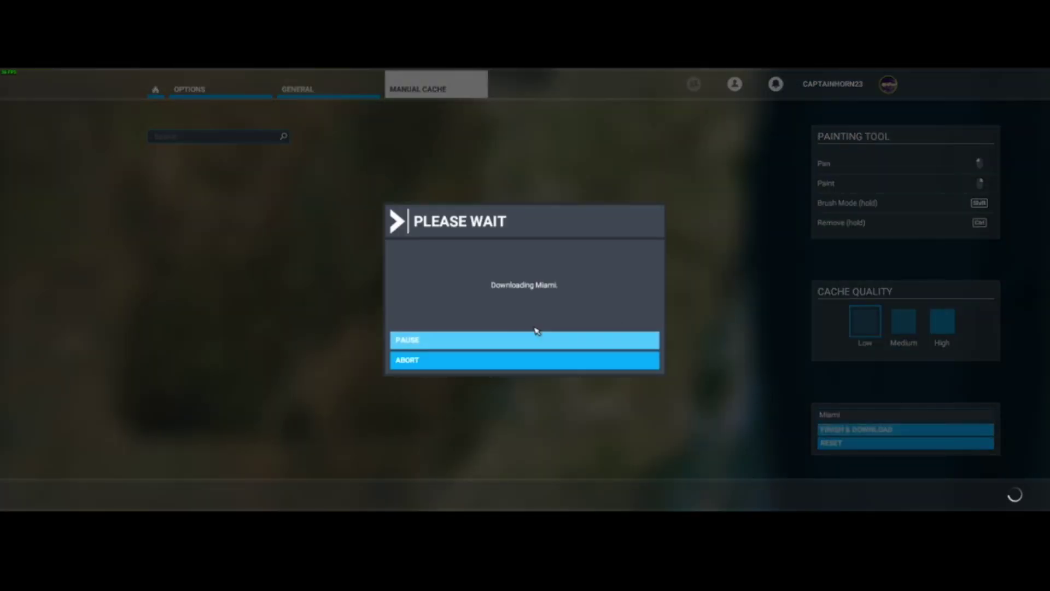